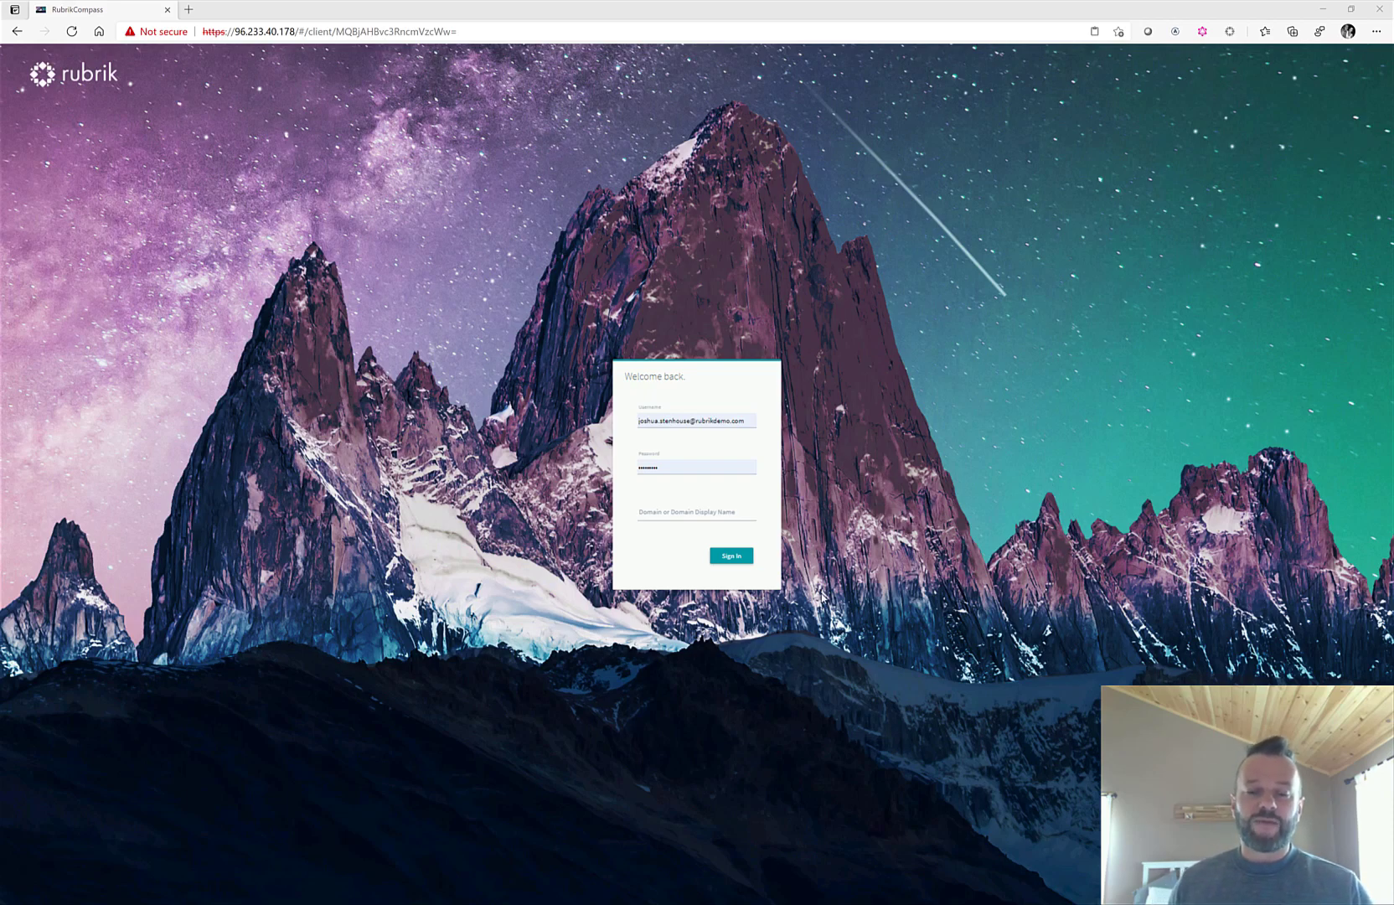
# Sign in to Rubrik with the entered credentials.
pyautogui.click(731, 557)
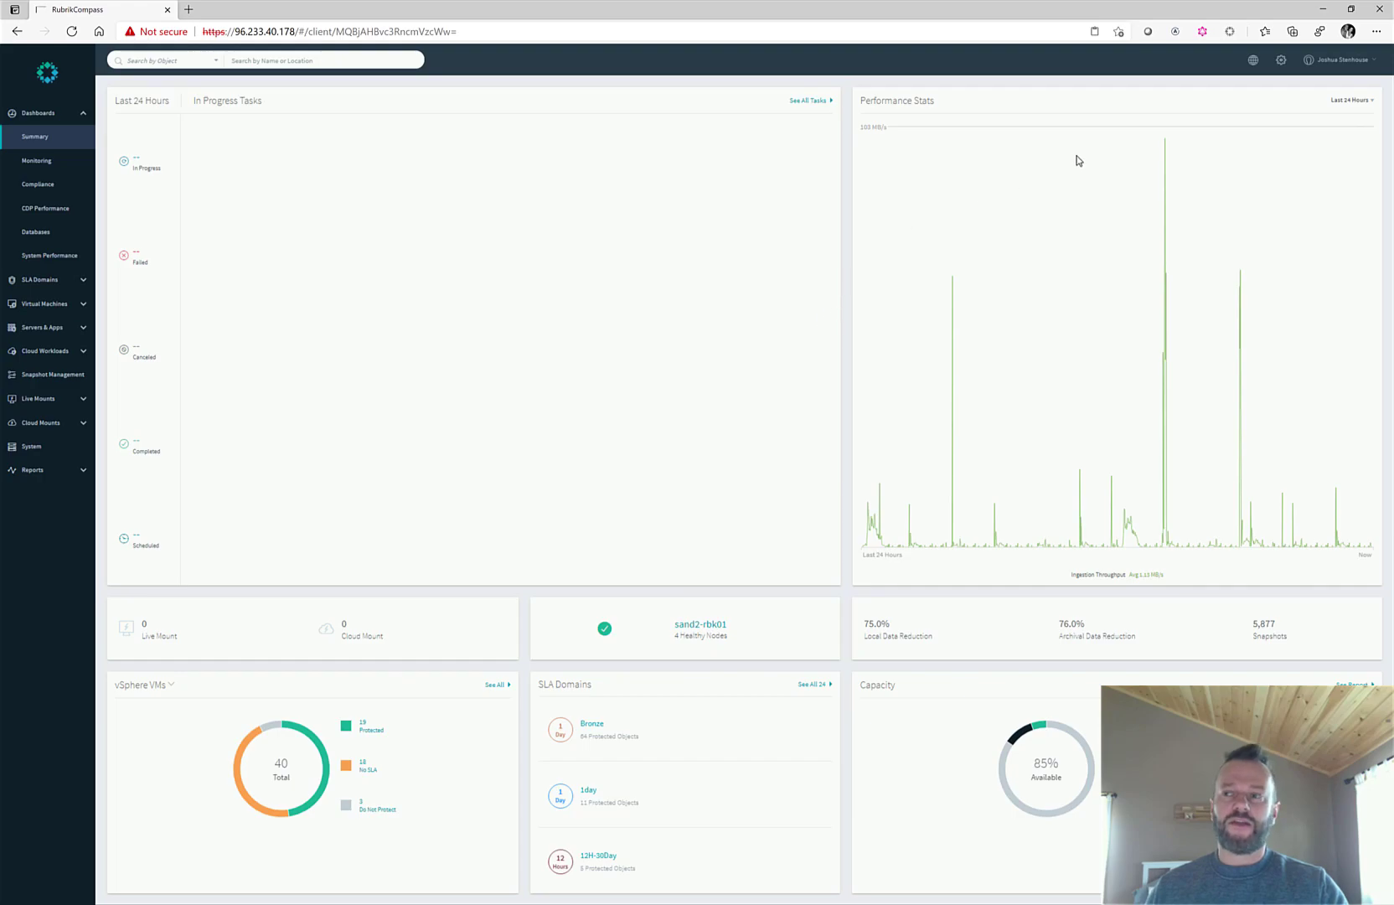
# Pair an authenticator app via the QR code and submit its one-time password.
pyautogui.click(1314, 62)
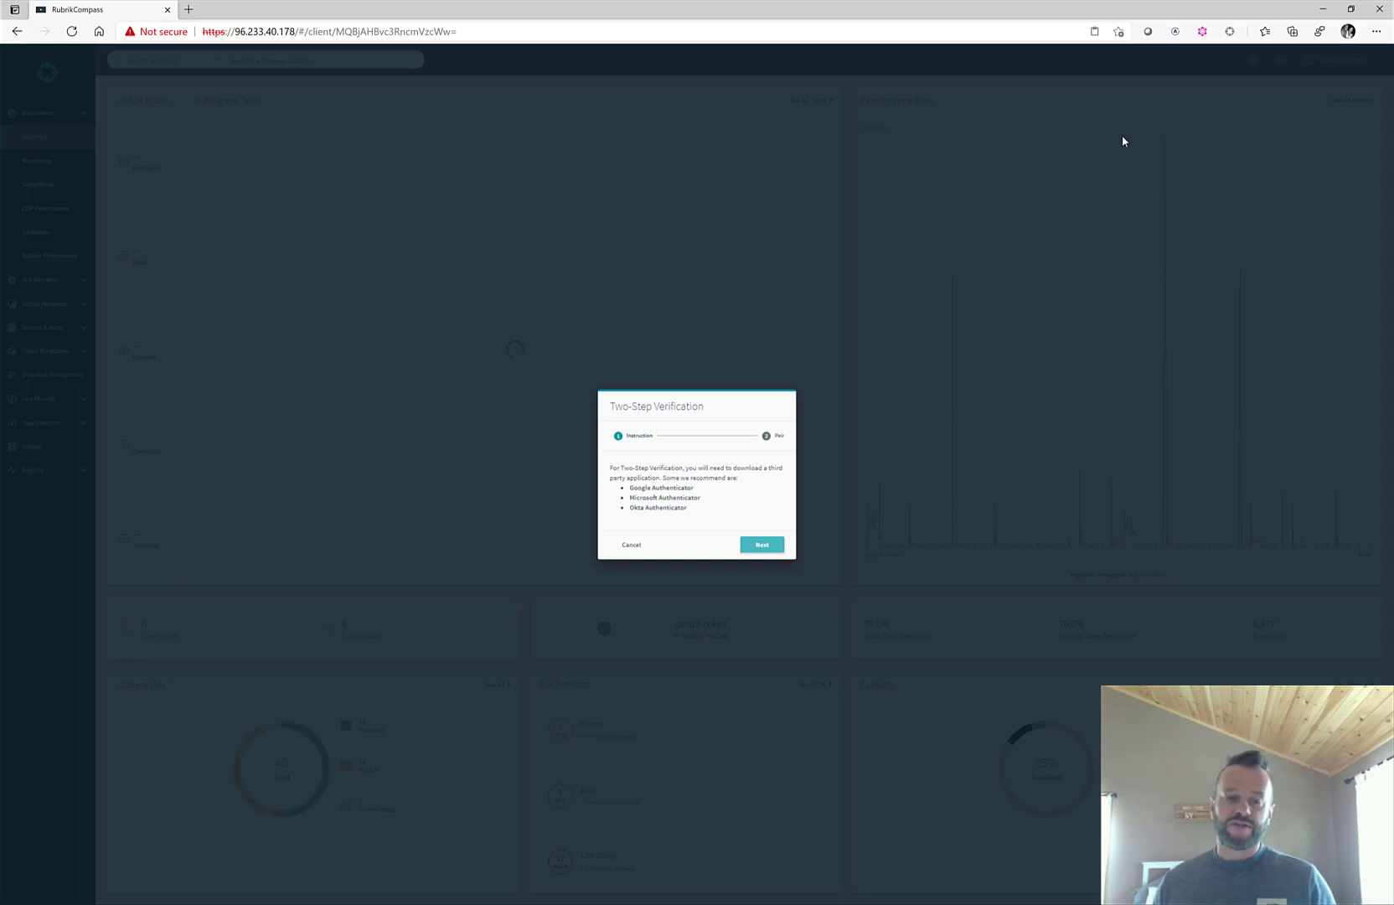
pyautogui.click(776, 546)
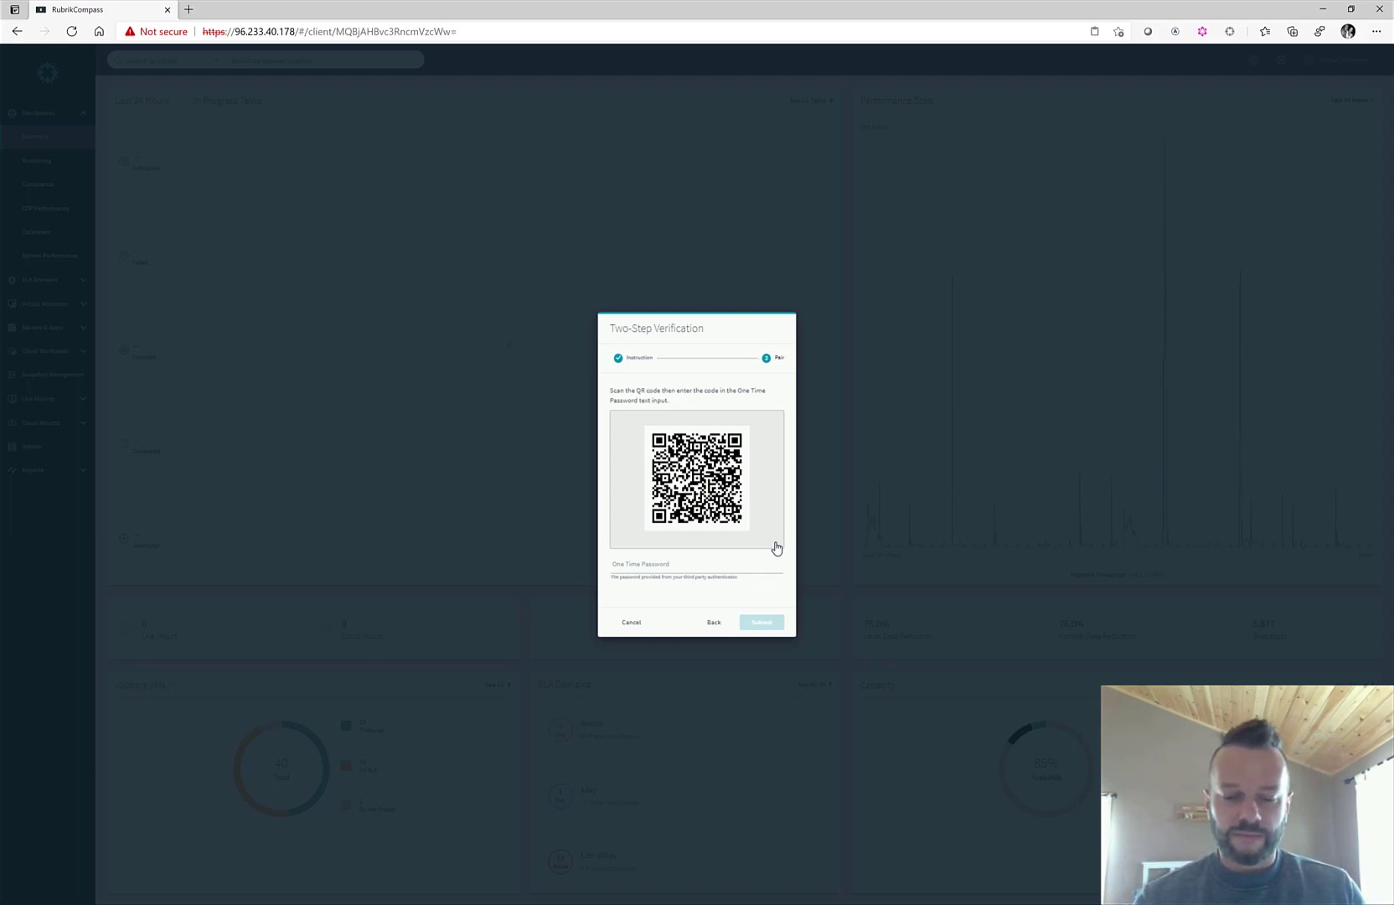
pyautogui.click(660, 564)
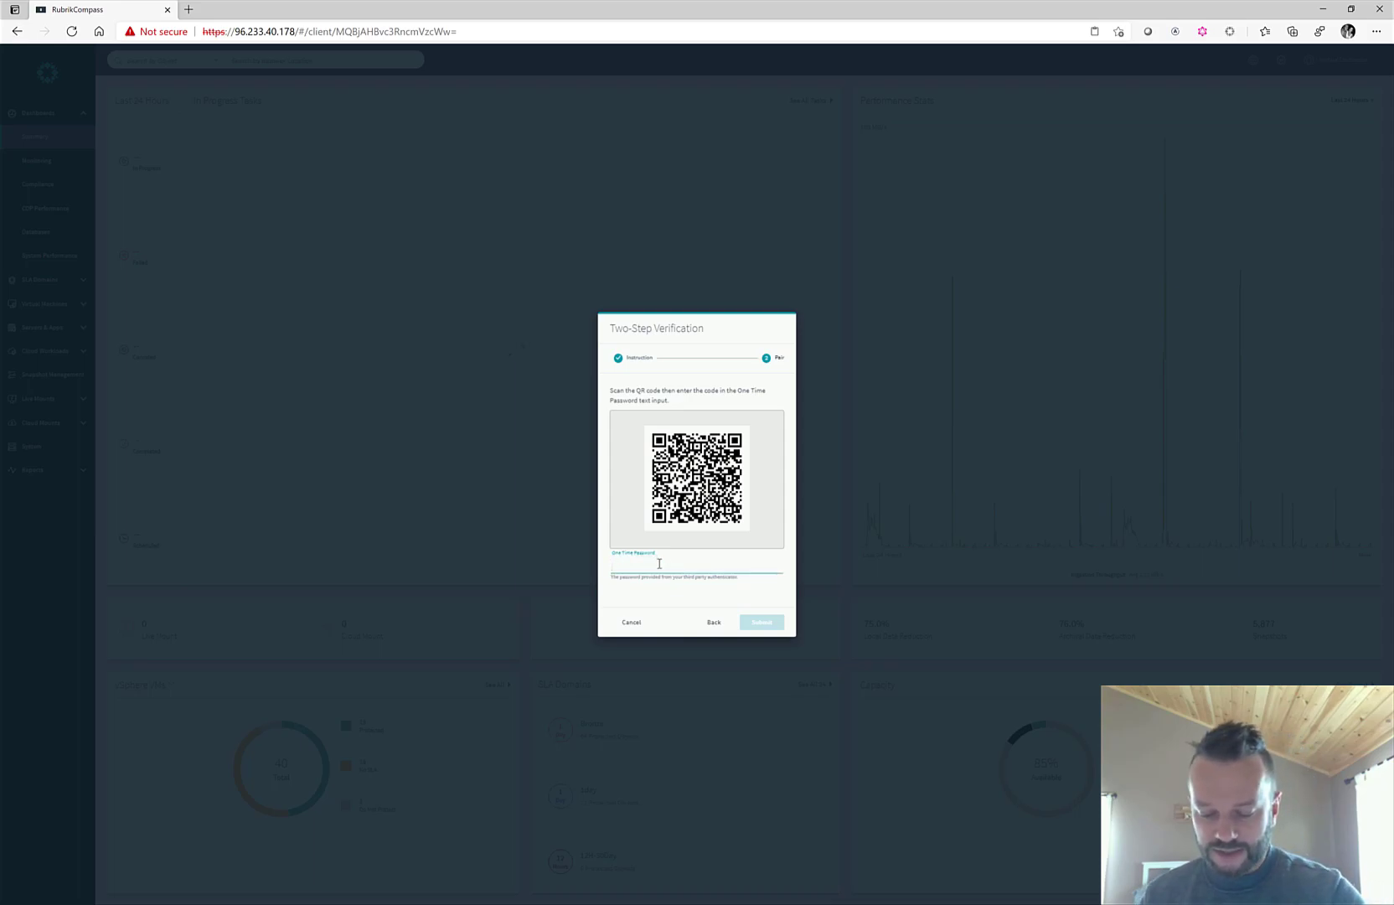
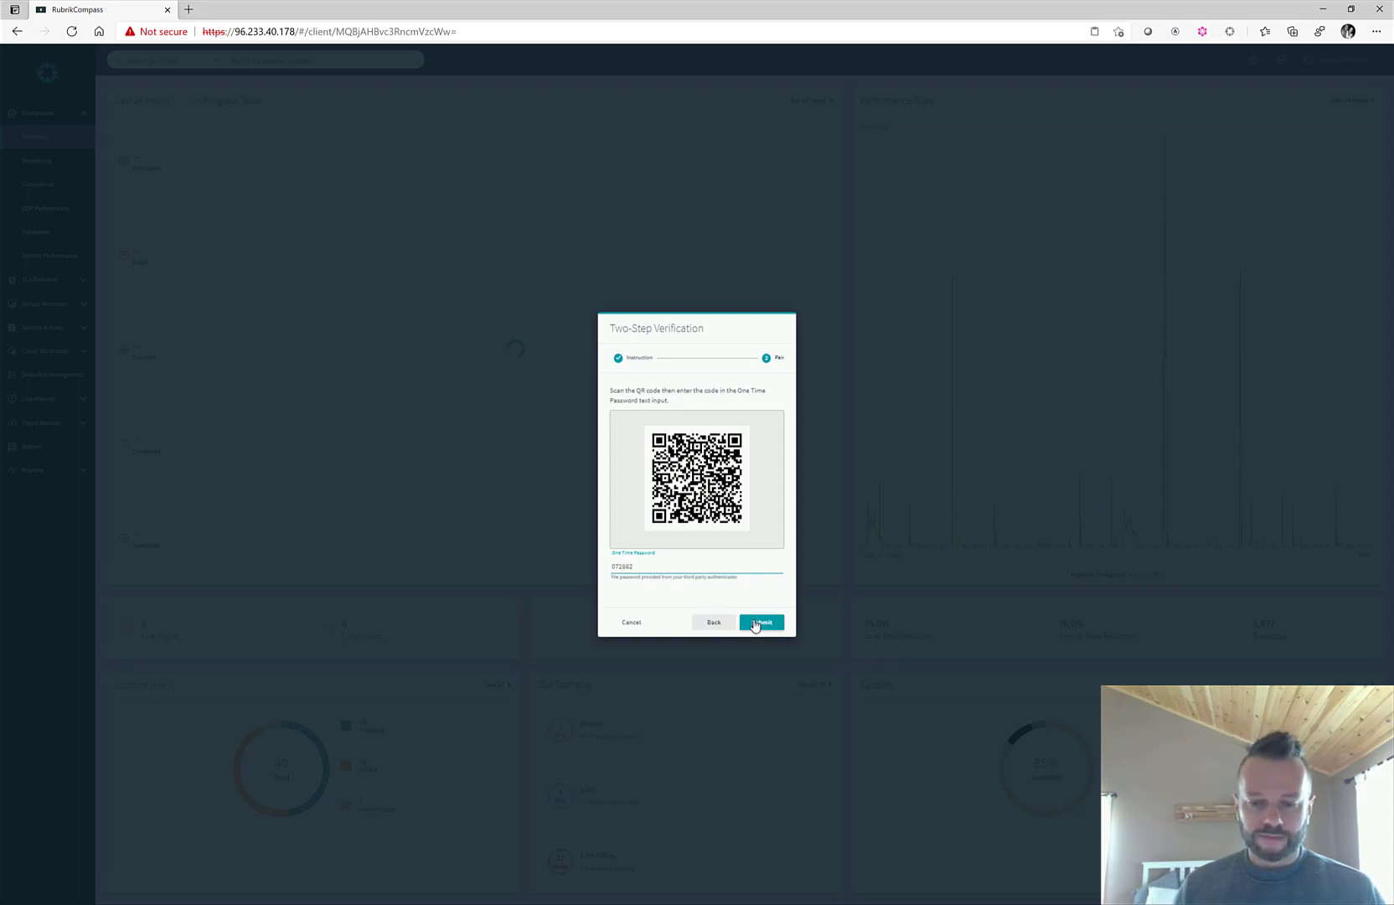
pyautogui.click(755, 624)
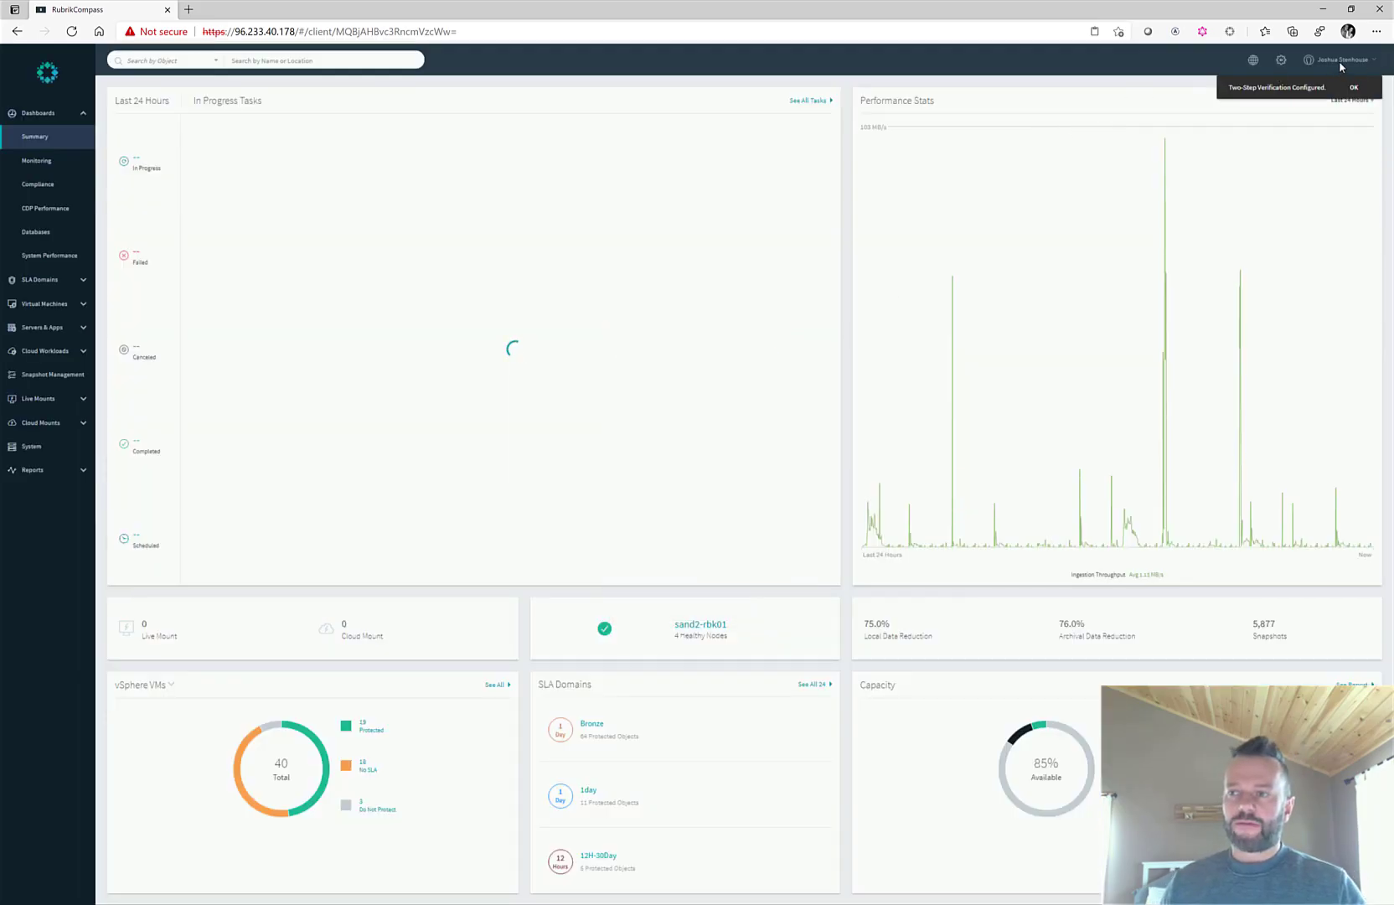
# Dismiss the verification-configured notice and sign out from the account menu.
pyautogui.click(1354, 87)
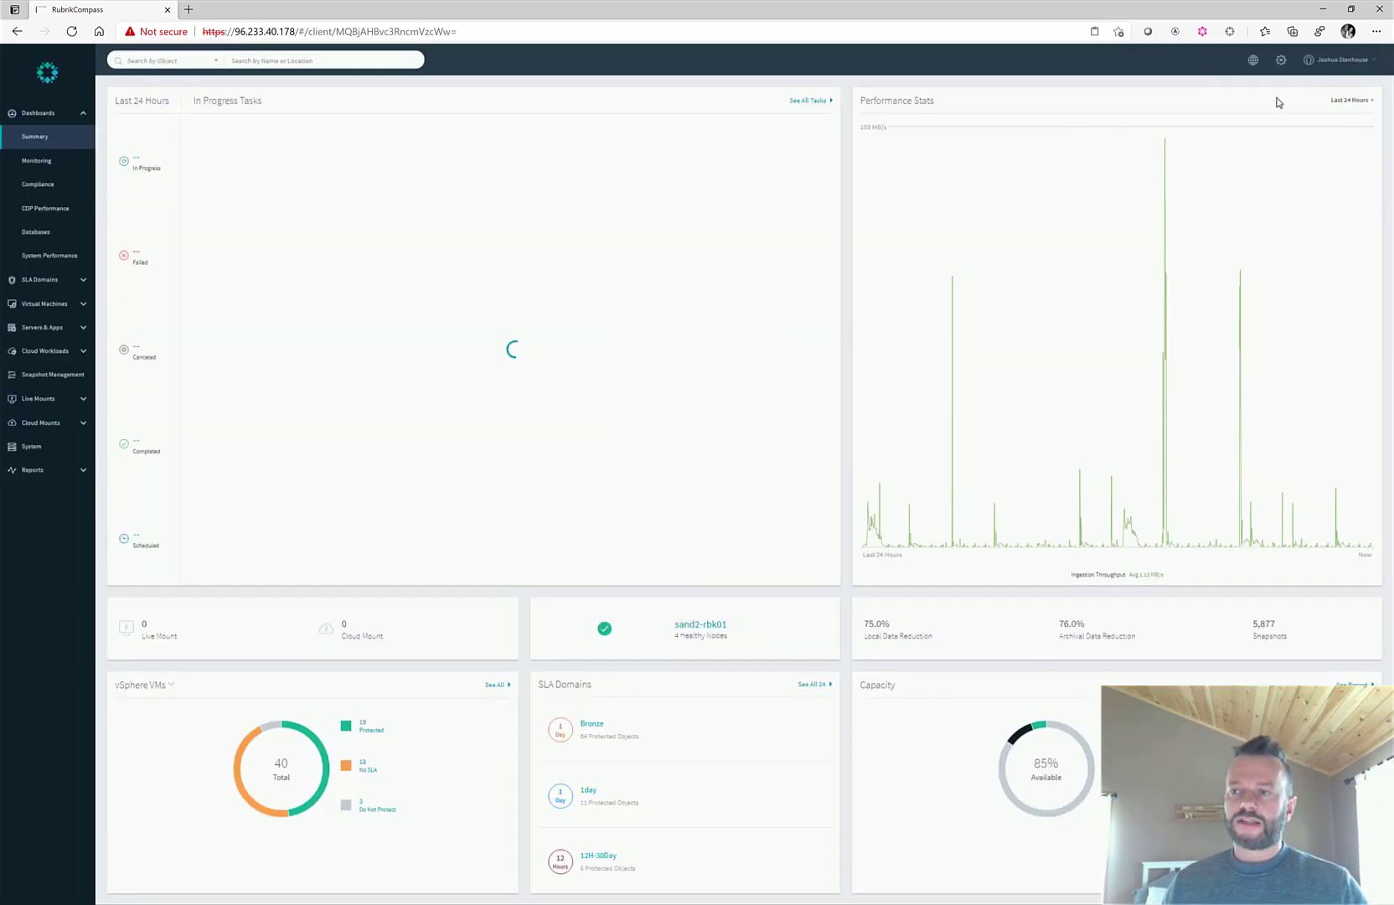
pyautogui.click(1361, 60)
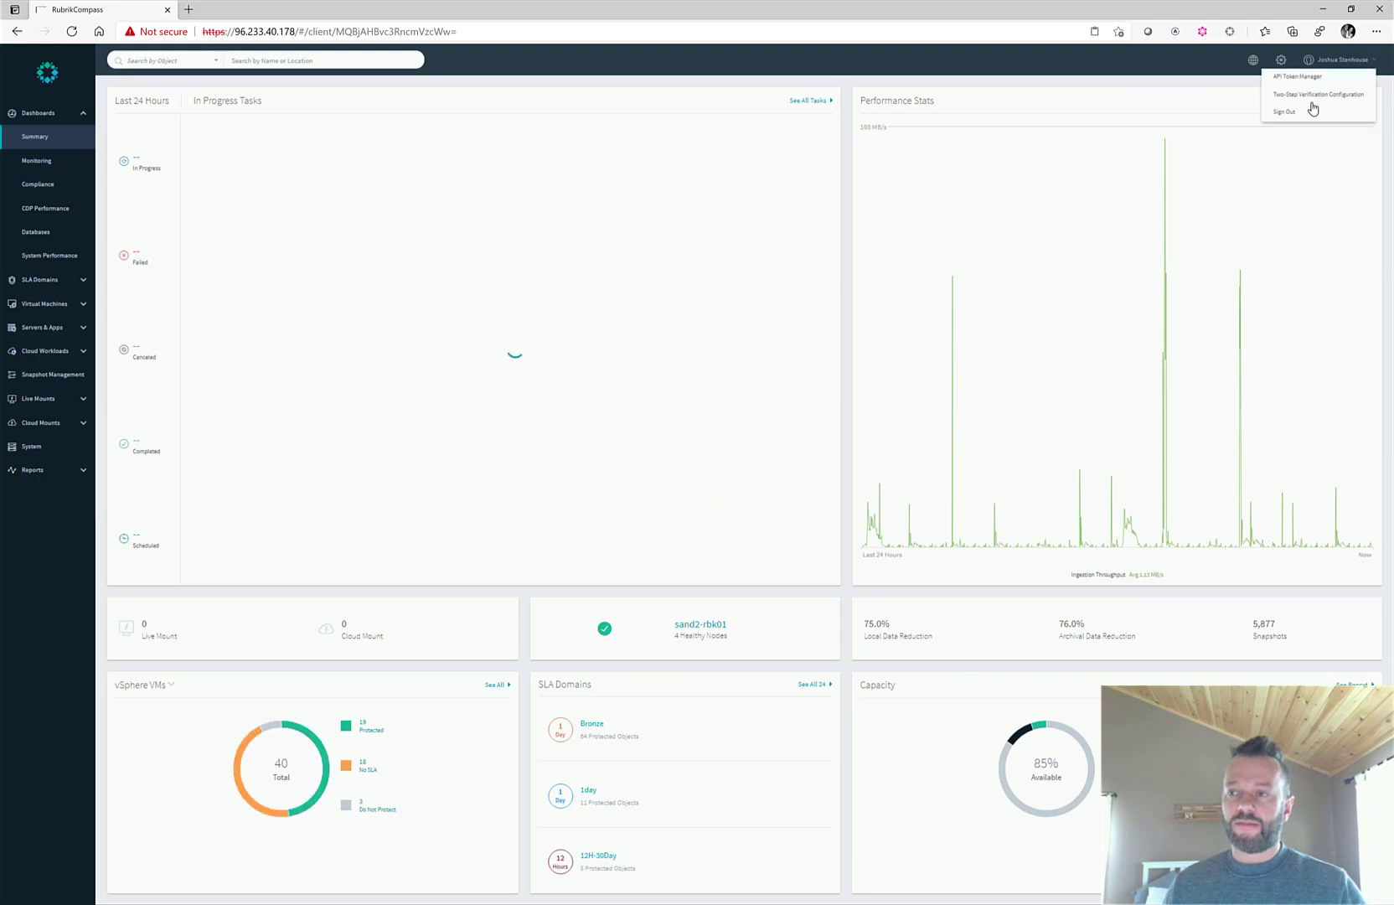
pyautogui.click(1306, 110)
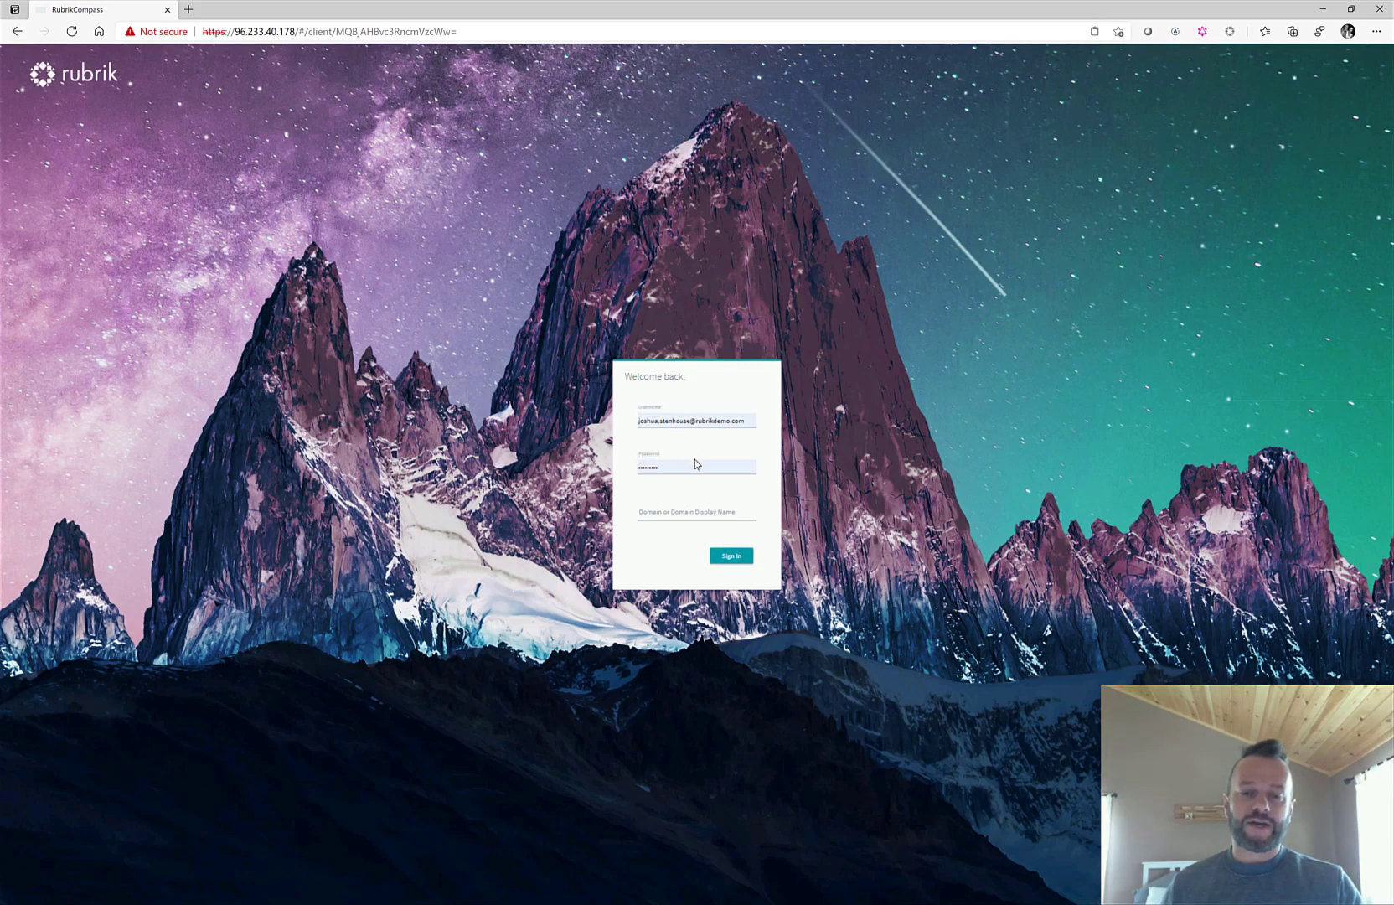
# Sign in with the saved credentials to trigger the verification code prompt.
pyautogui.click(734, 554)
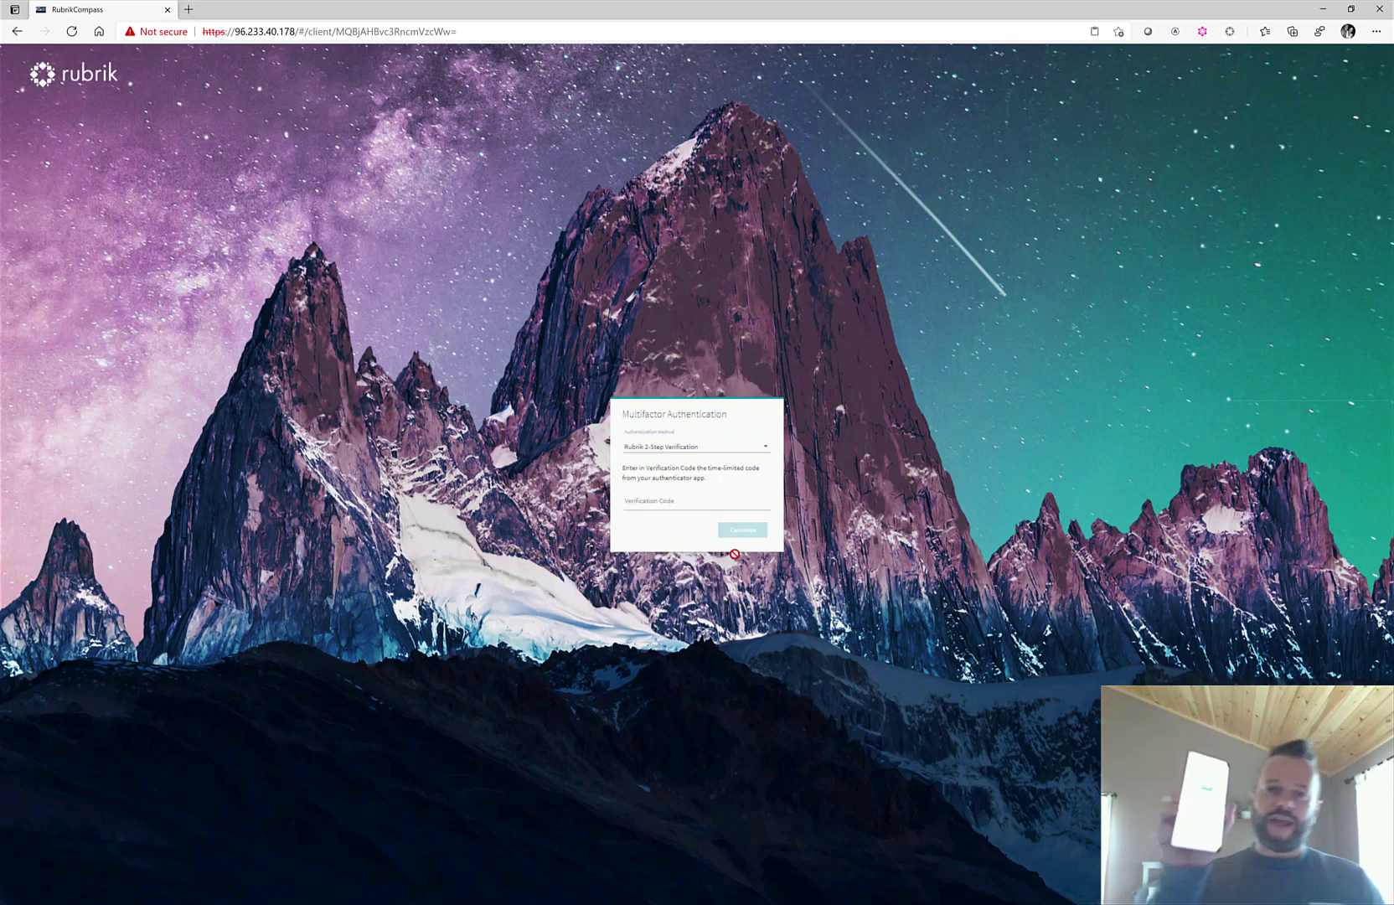